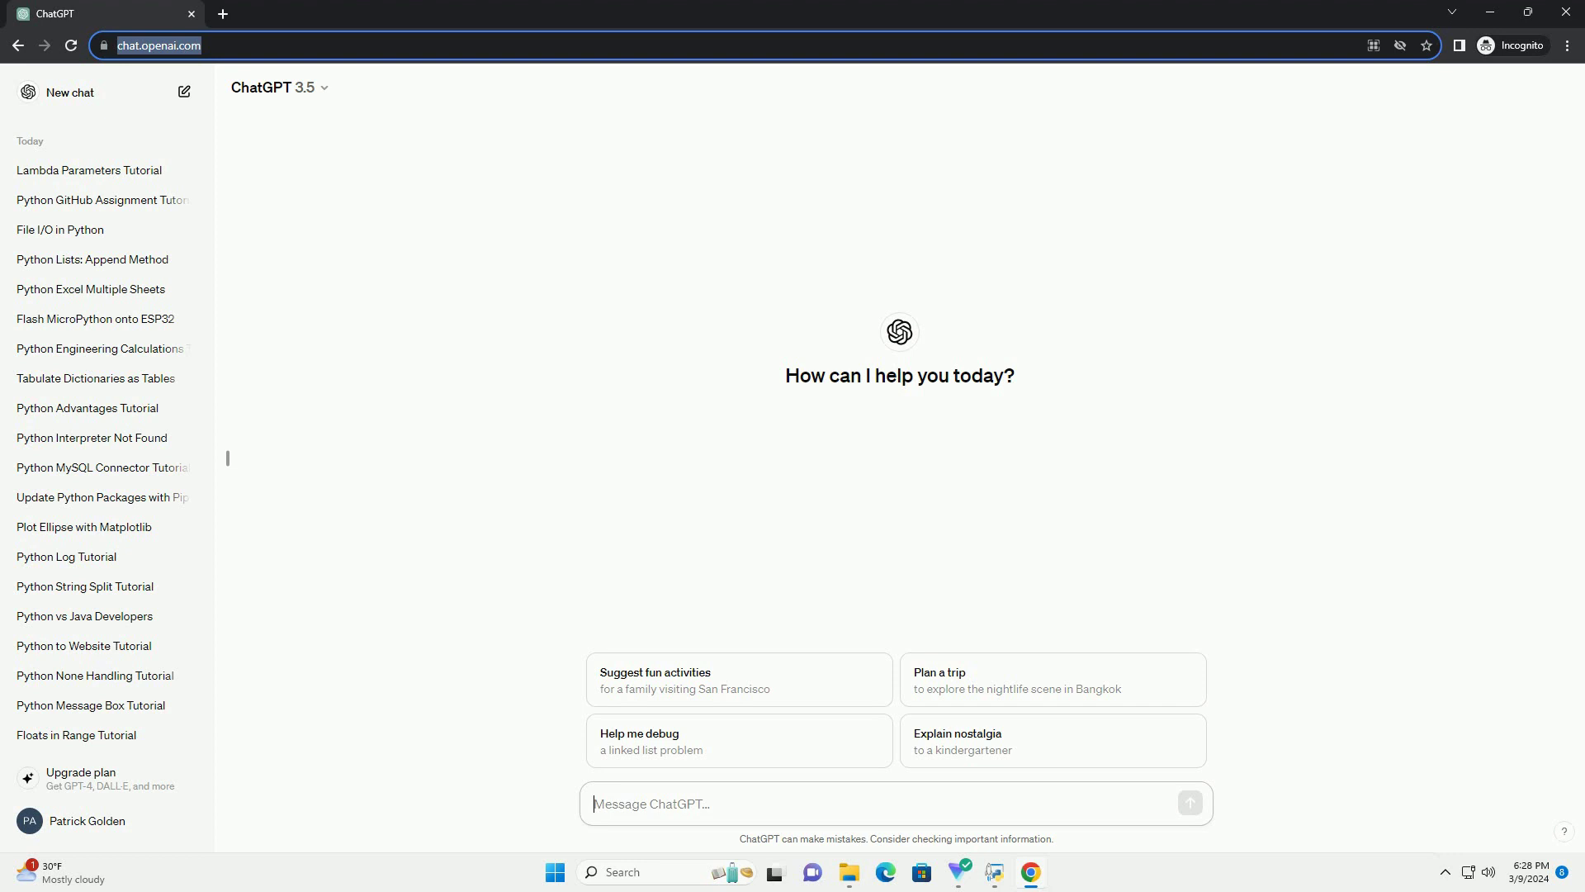
type("write an informative tutorial about python connect to mariadb with code example")
Step: Send ChatGPT the request for a Python-to-MariaDB connection tutorial with a code example
key("Return")
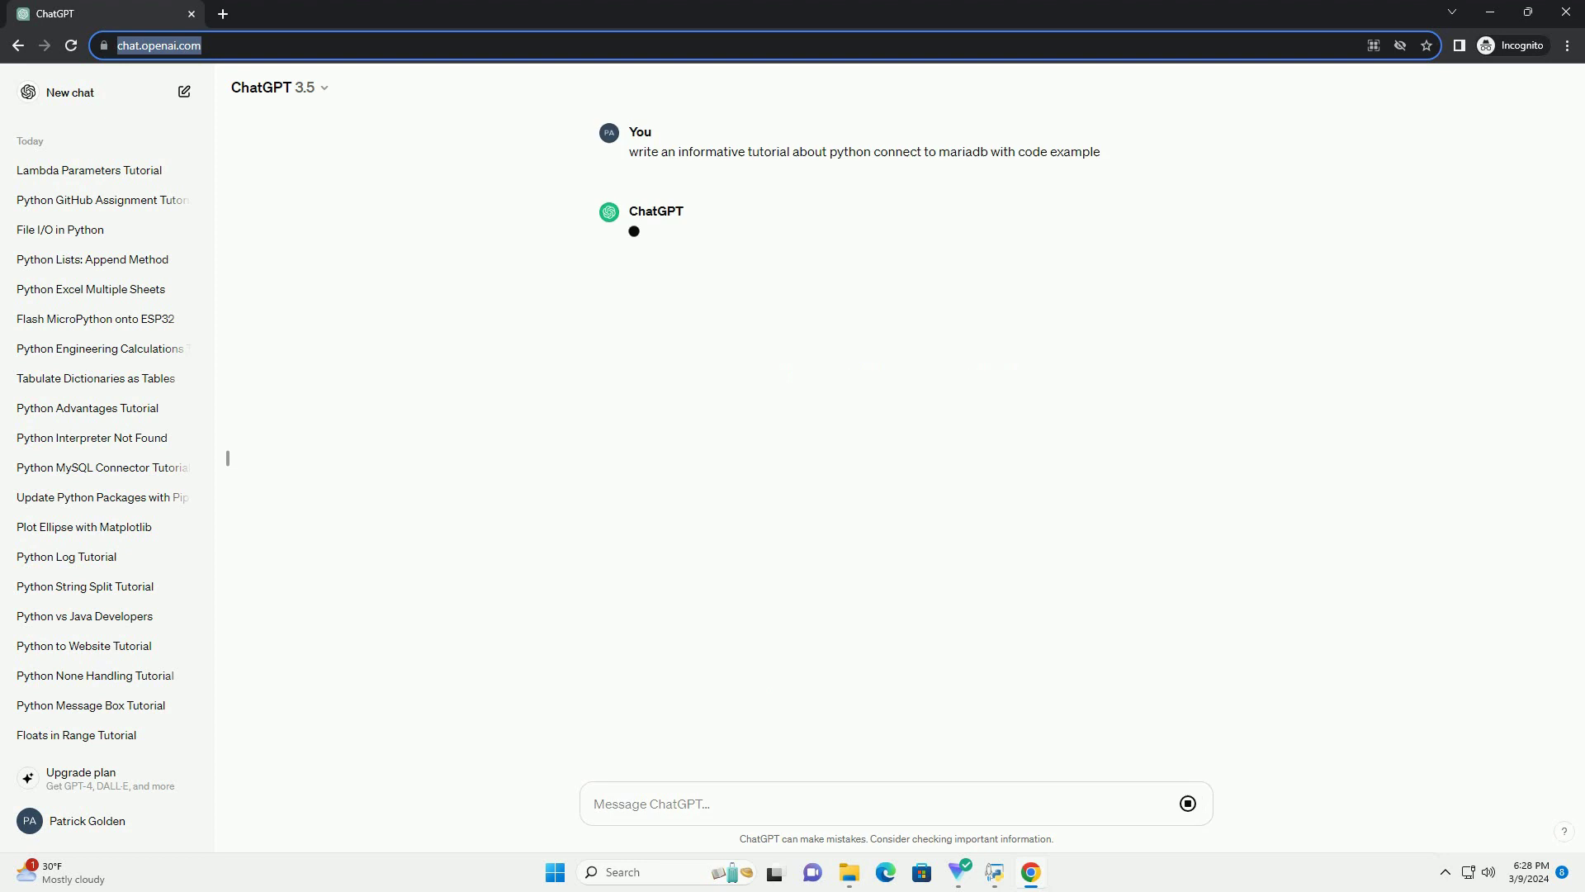